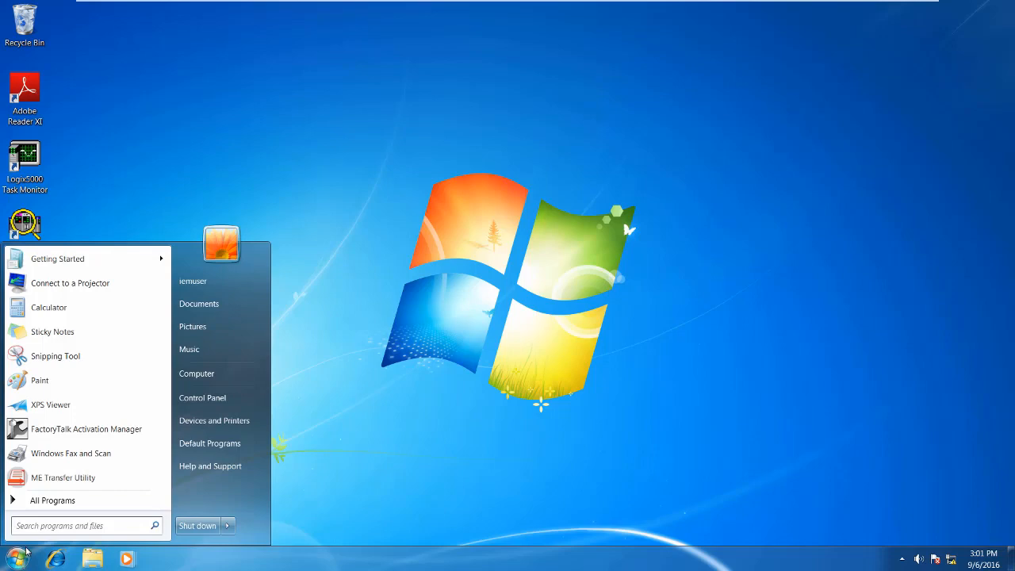
Apply the Windows Firewall configuration with the firewall turned off for both private and public network locations.
click(209, 399)
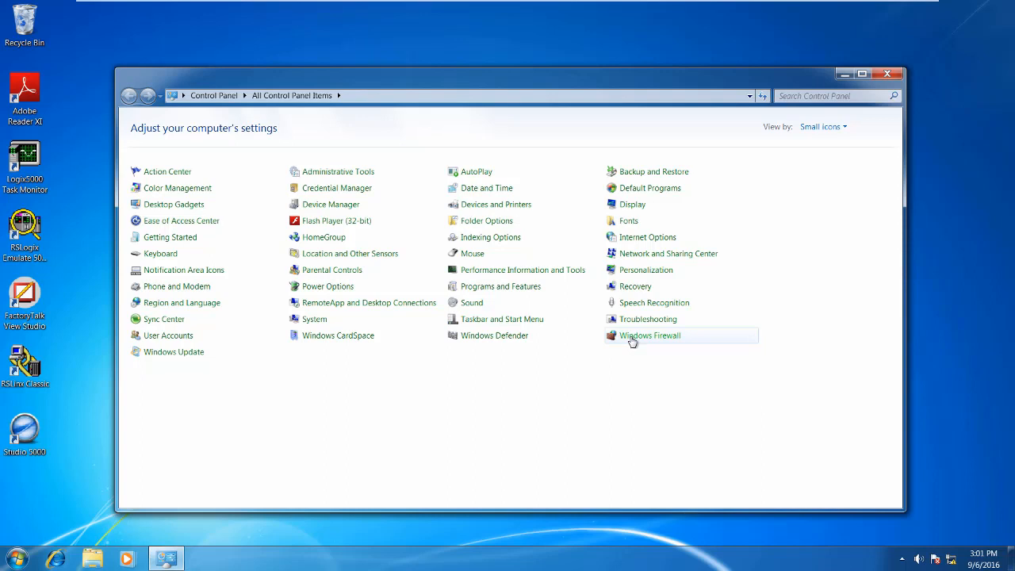
click(632, 342)
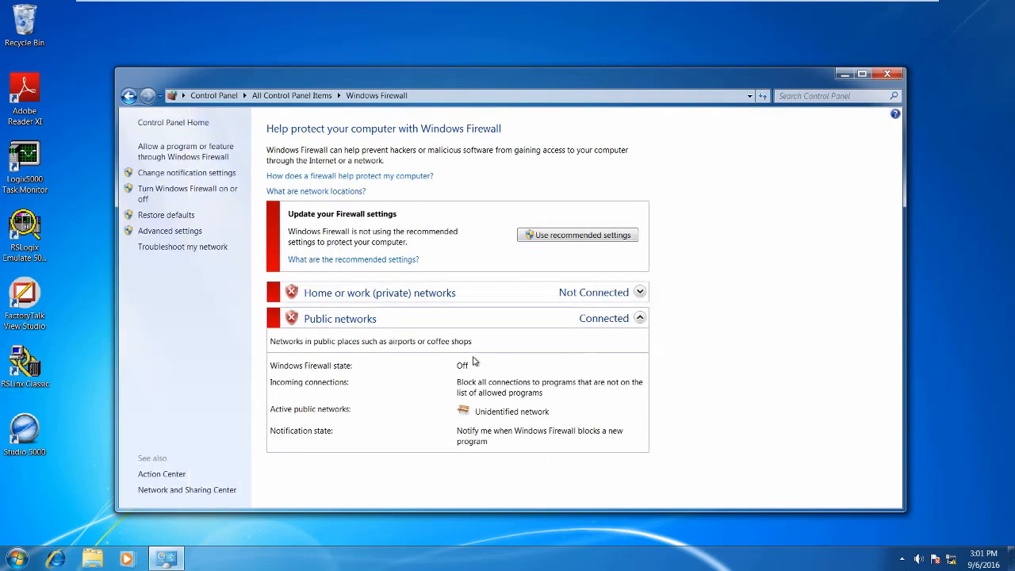
click(191, 191)
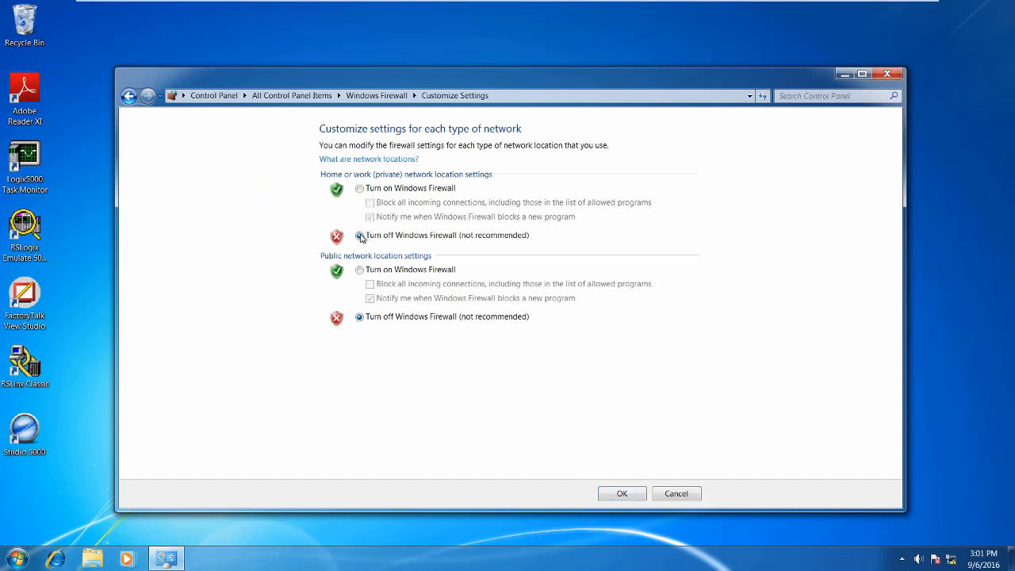
click(622, 494)
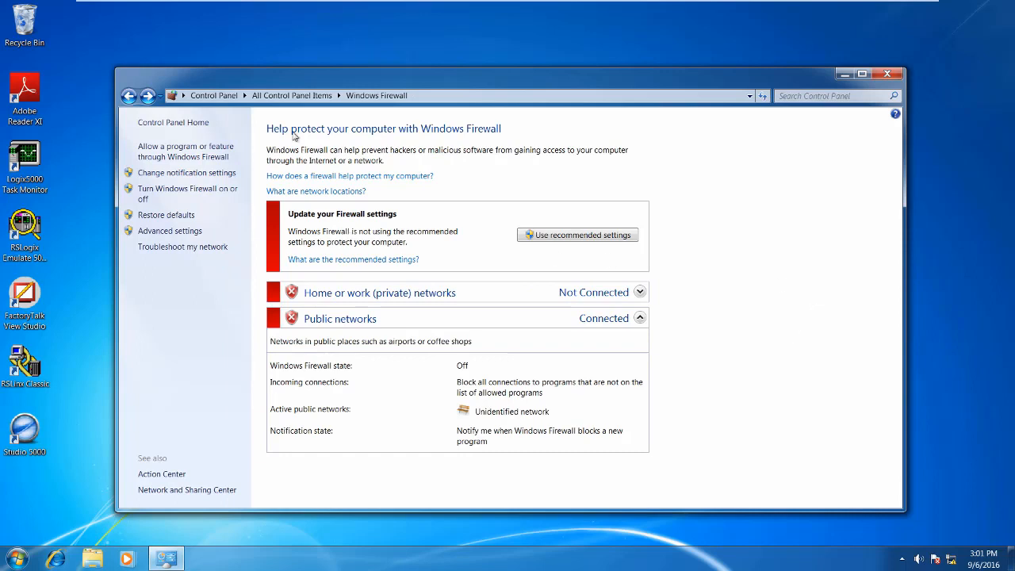
Set Windows Update's important updates to "Never check for updates (not recommended)" and apply the setting.
click(278, 96)
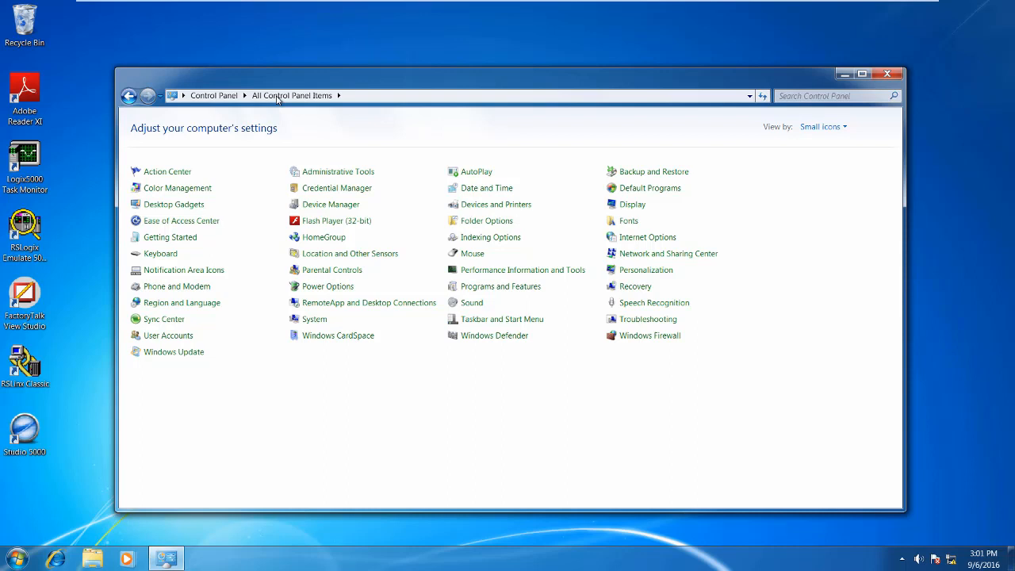
click(192, 357)
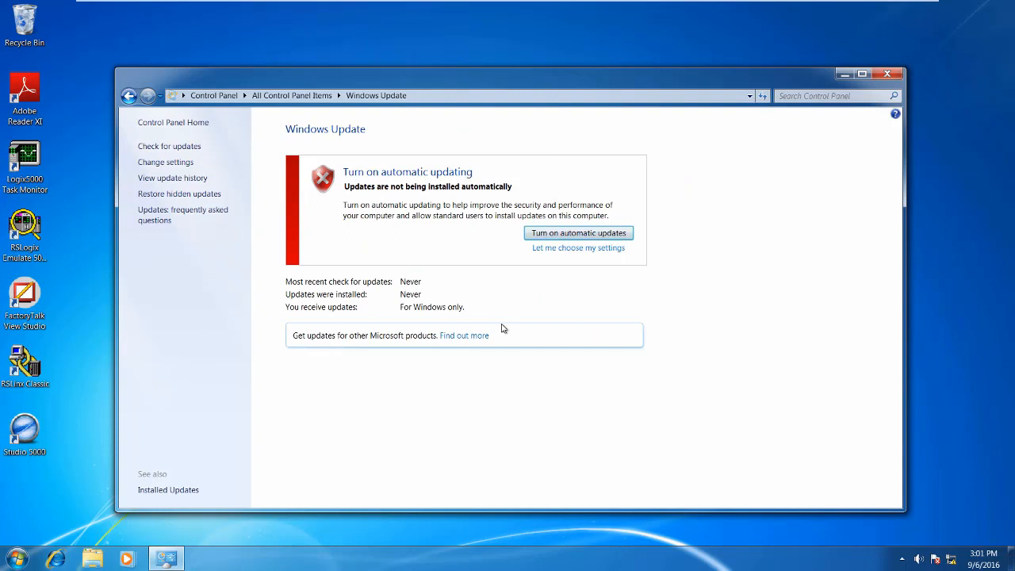
click(554, 249)
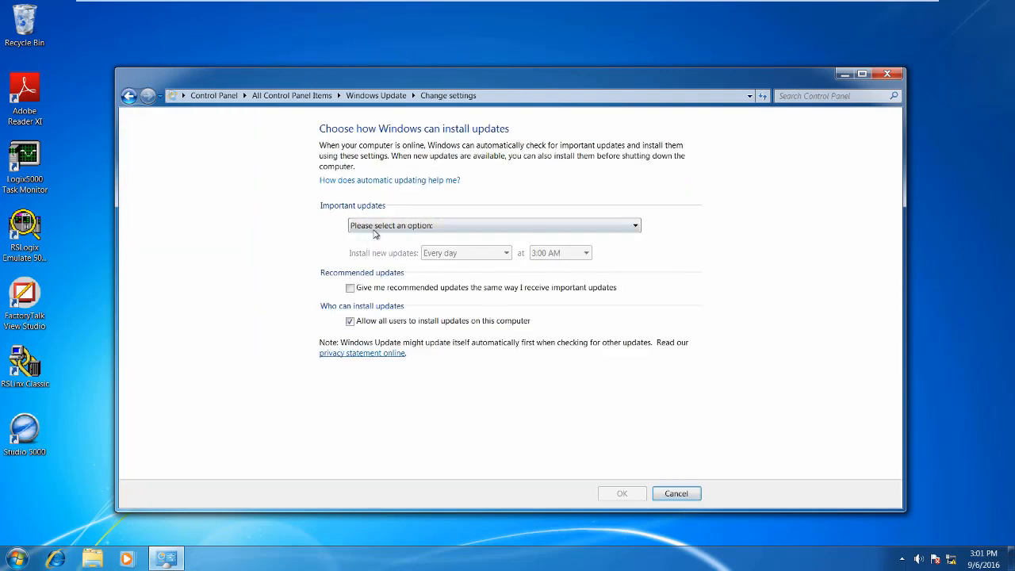
click(374, 227)
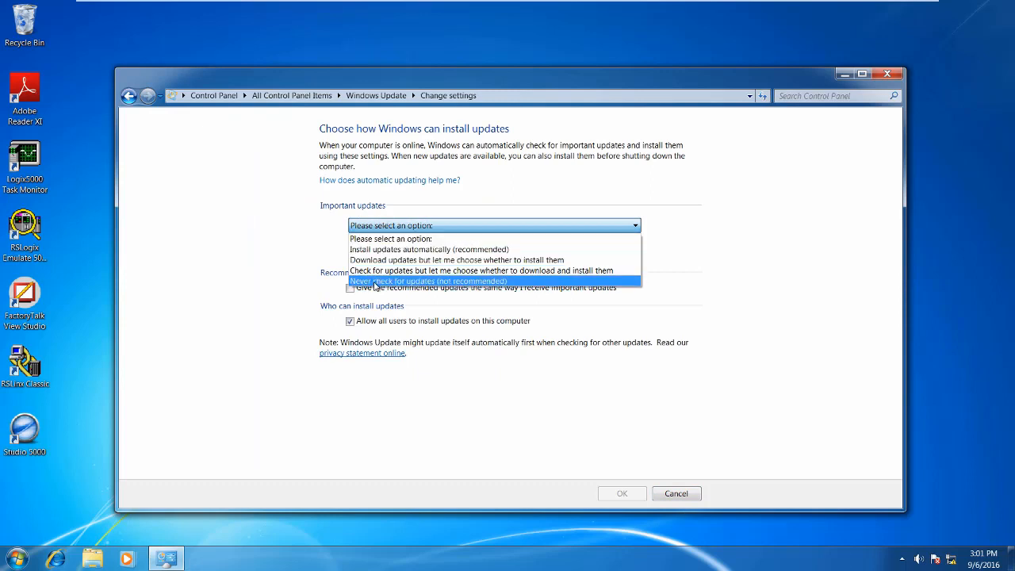
click(376, 281)
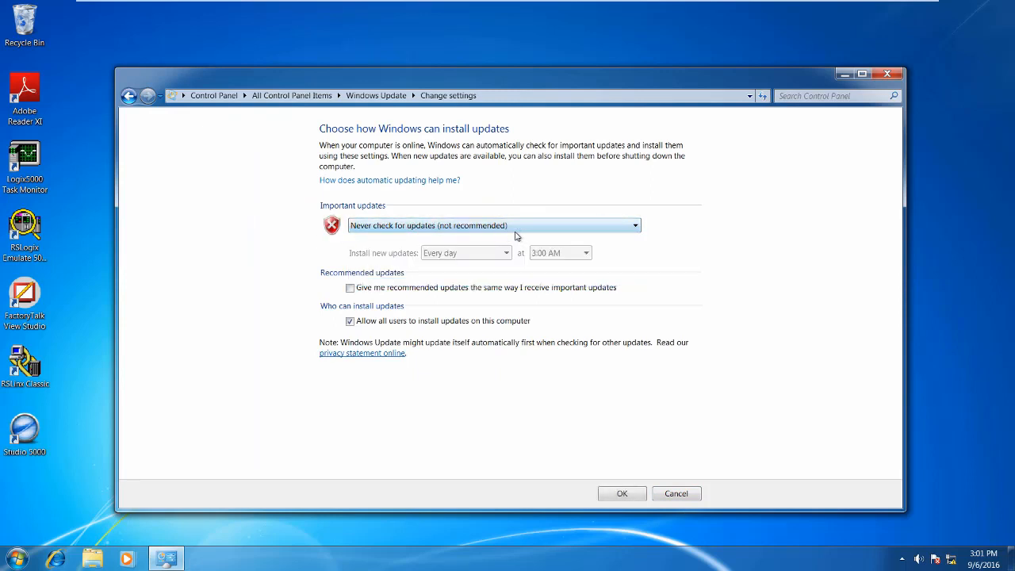
click(622, 495)
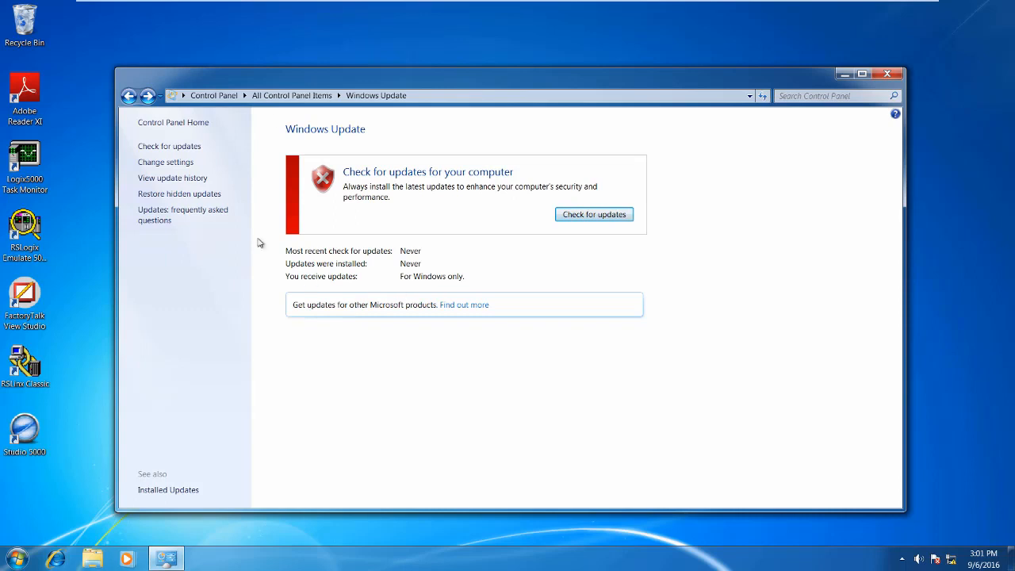
Set the High performance power plan to never turn off the display, save it, and return to all Control Panel items.
click(282, 97)
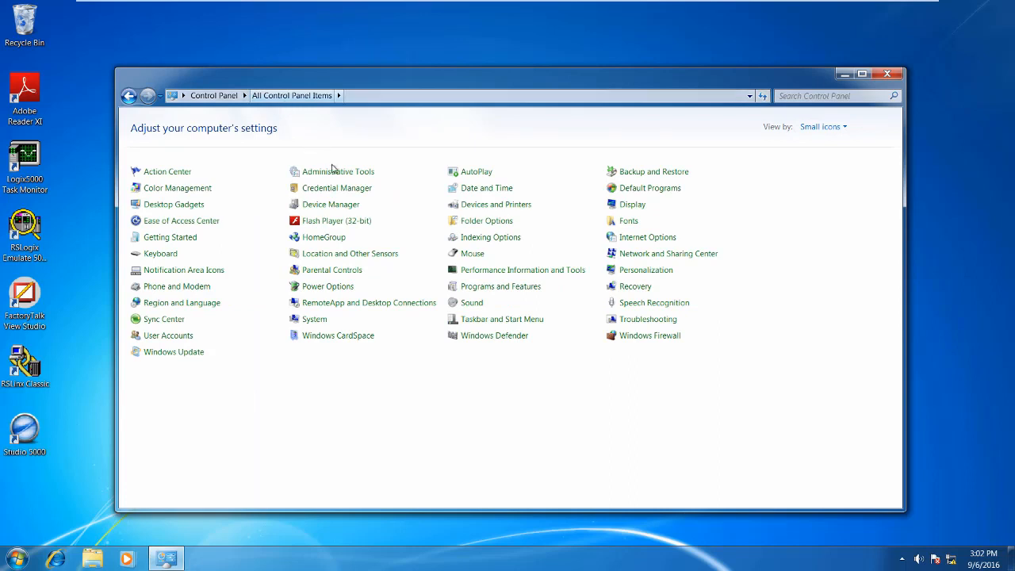
click(328, 289)
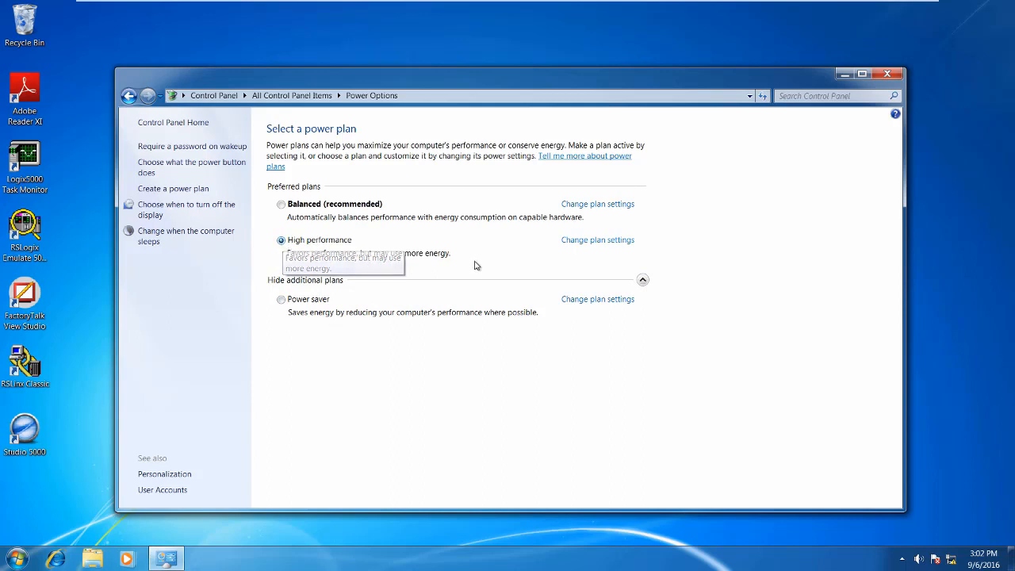
click(577, 241)
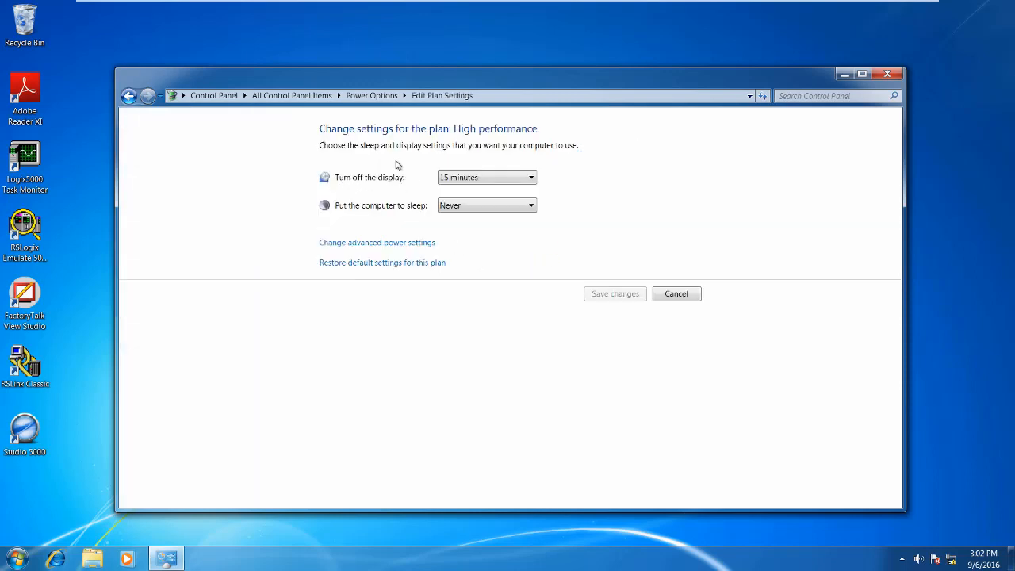
click(472, 179)
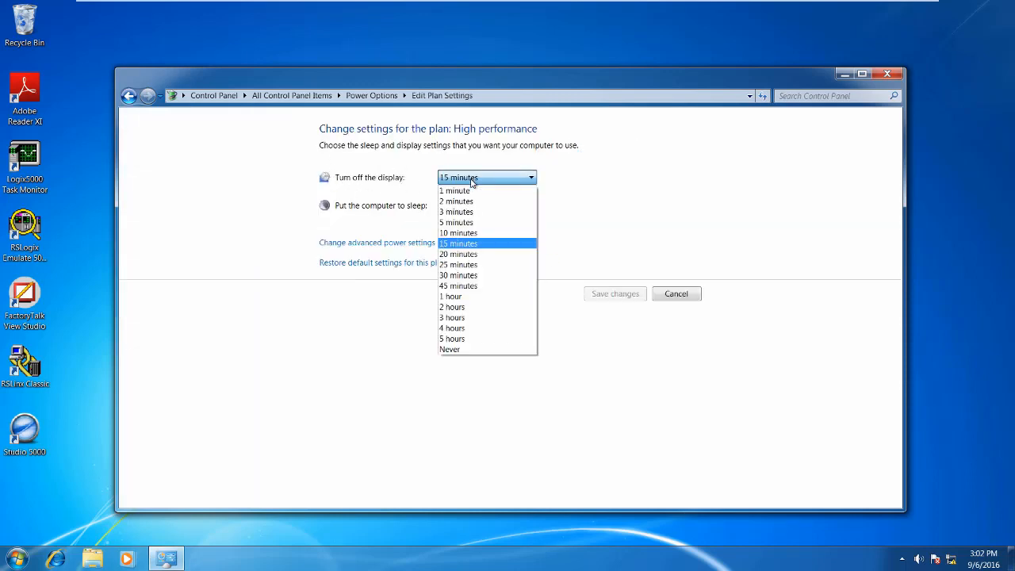
click(480, 349)
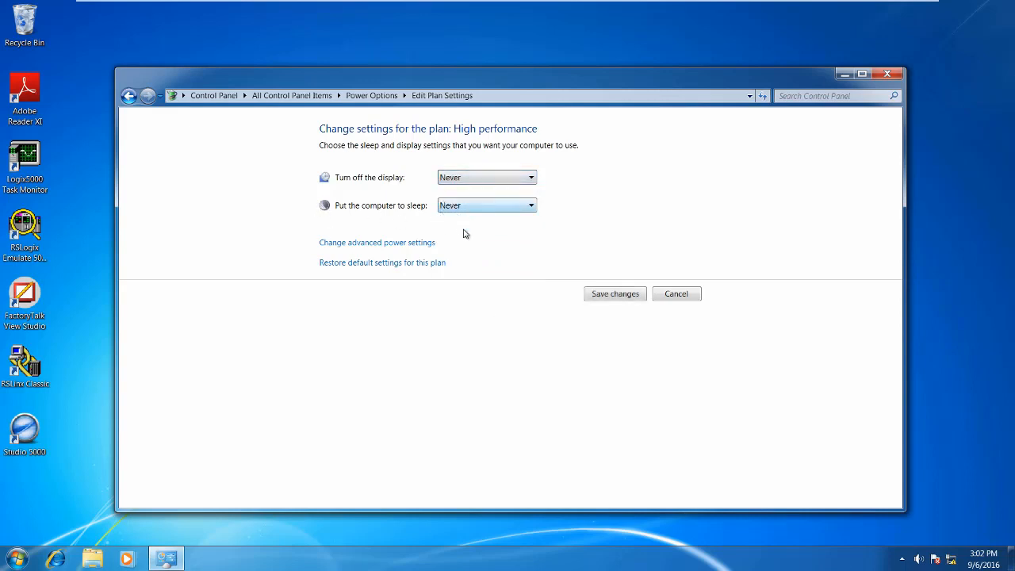
click(616, 296)
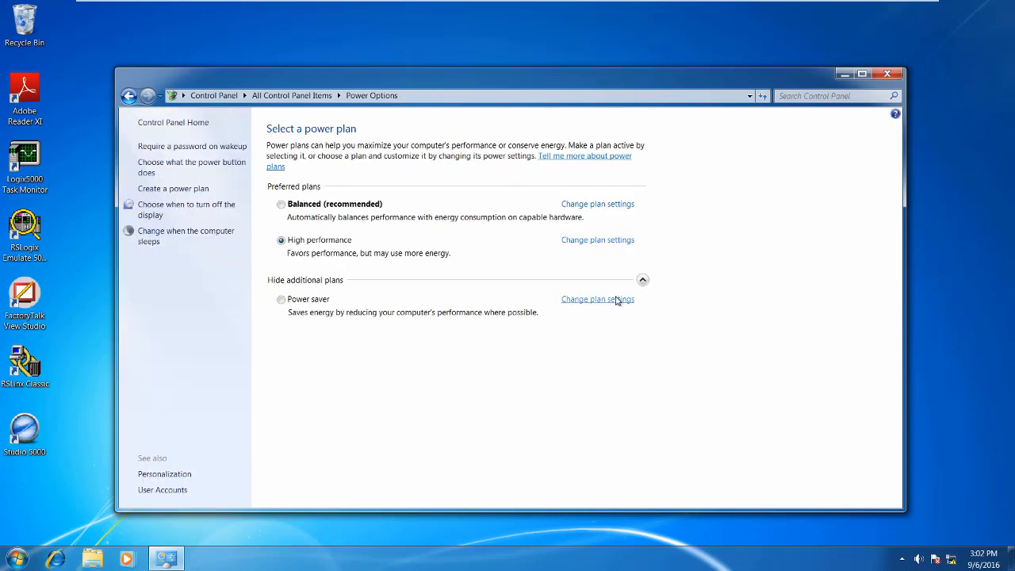
click(293, 96)
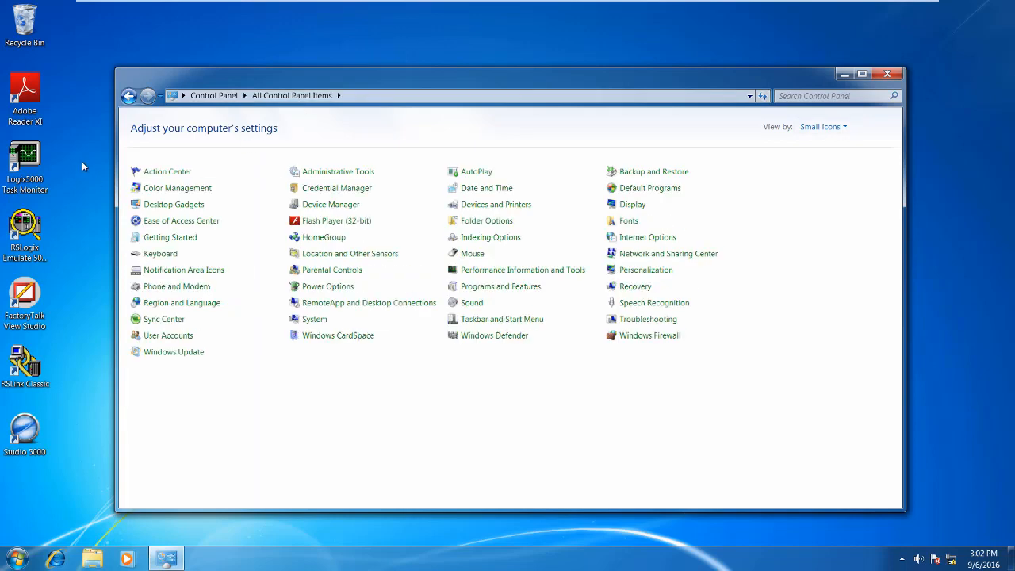
Check the screen saver selection in the desktop personalization settings and close those windows.
right_click(82, 166)
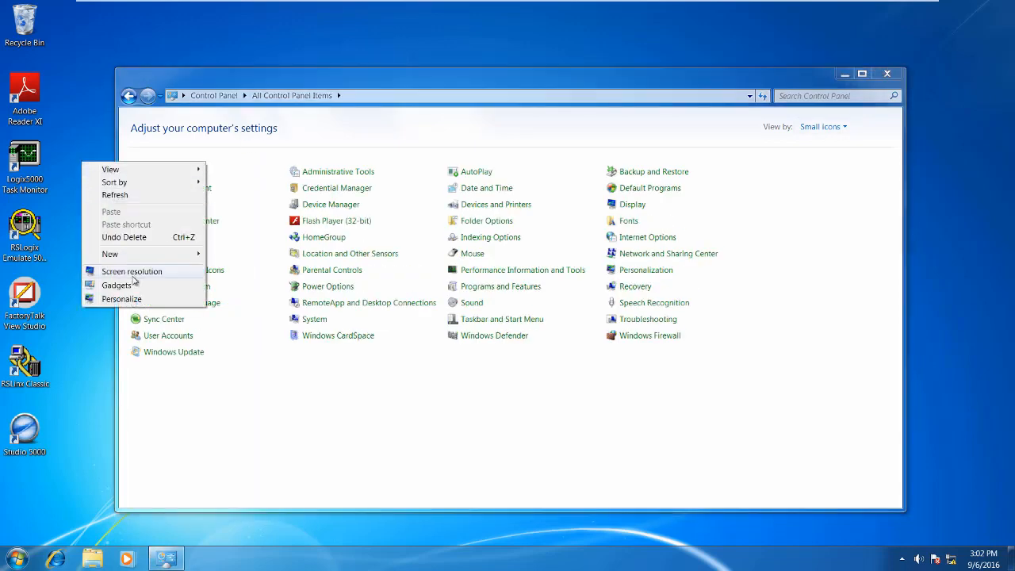
click(121, 298)
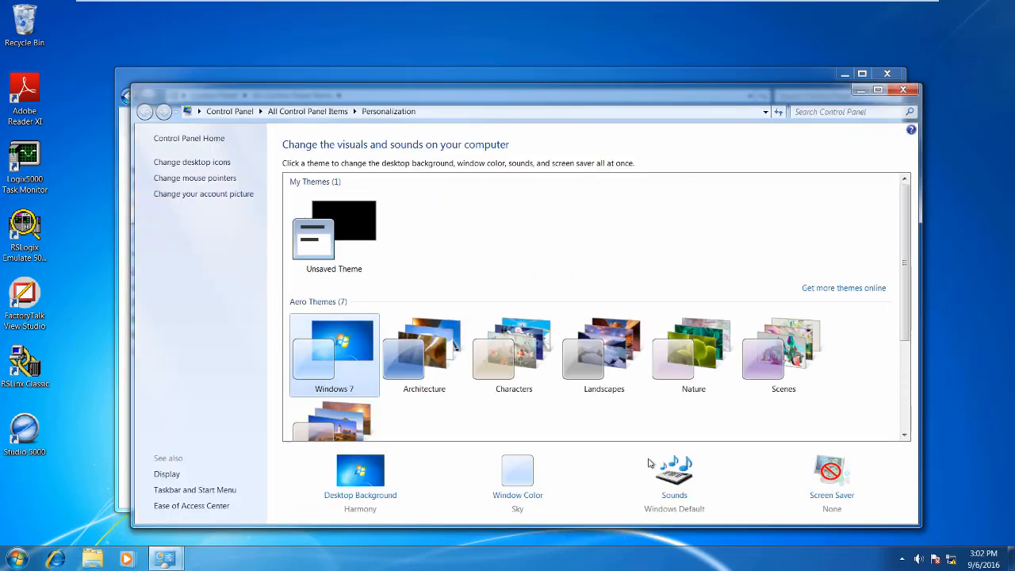
click(833, 474)
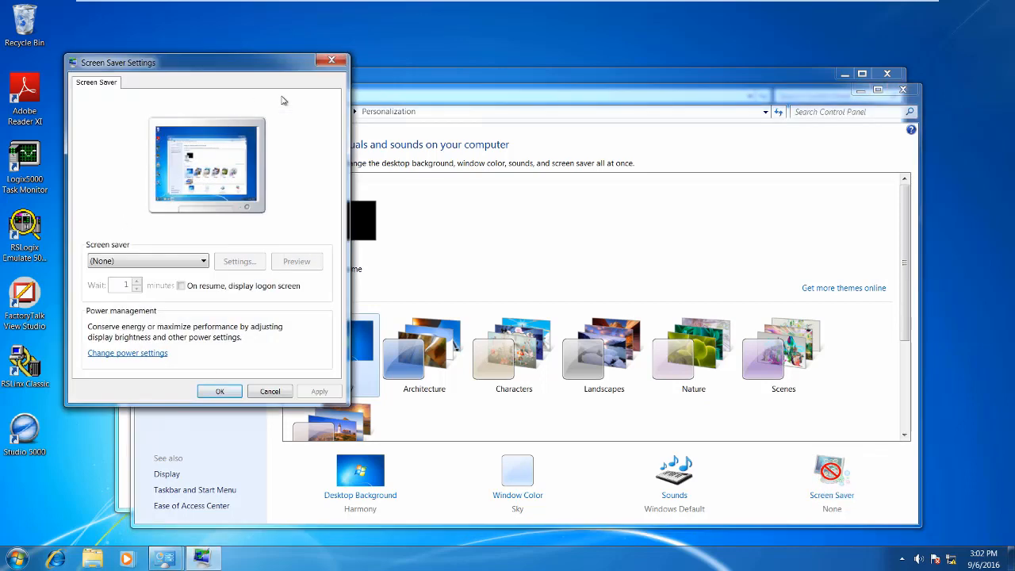
click(330, 62)
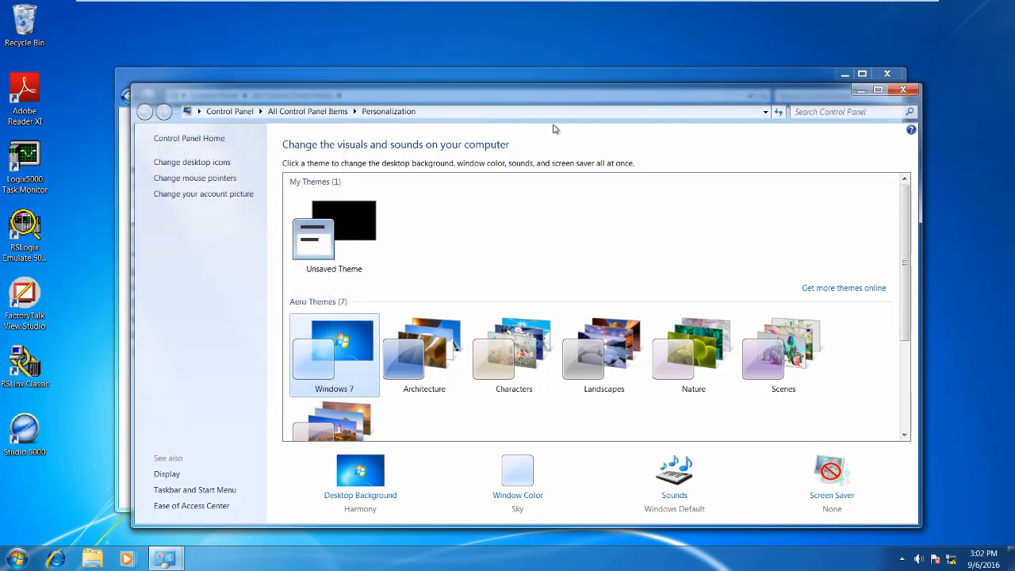
click(902, 88)
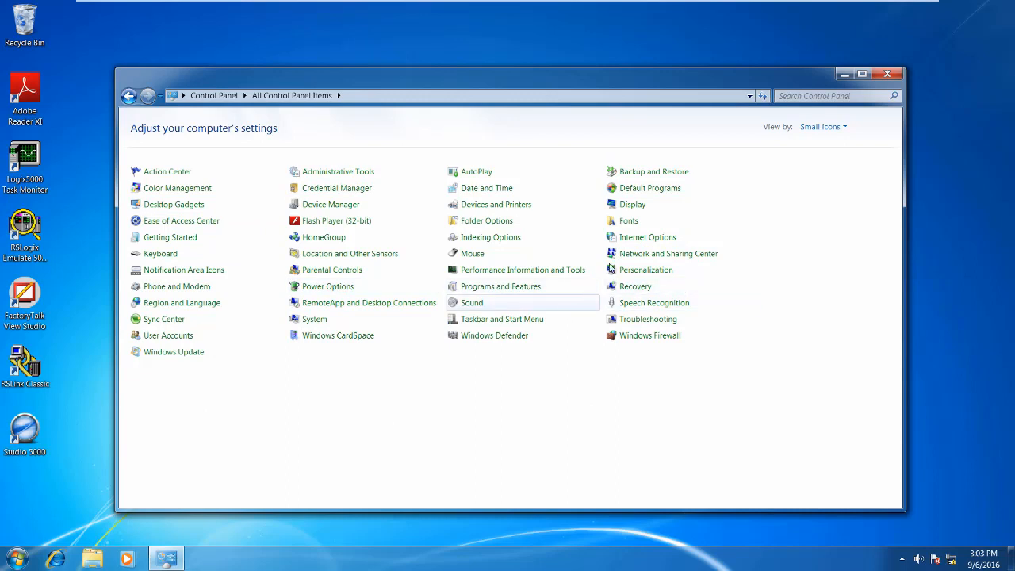
Find the User Account Control settings by searching for "ua", apply the Never notify level, and clear the search.
click(809, 96)
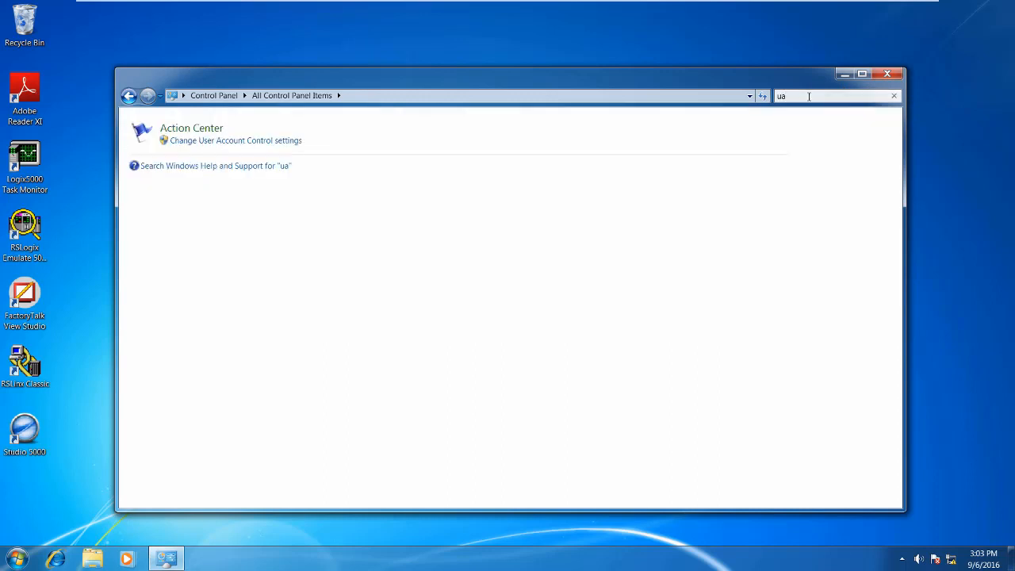
click(797, 96)
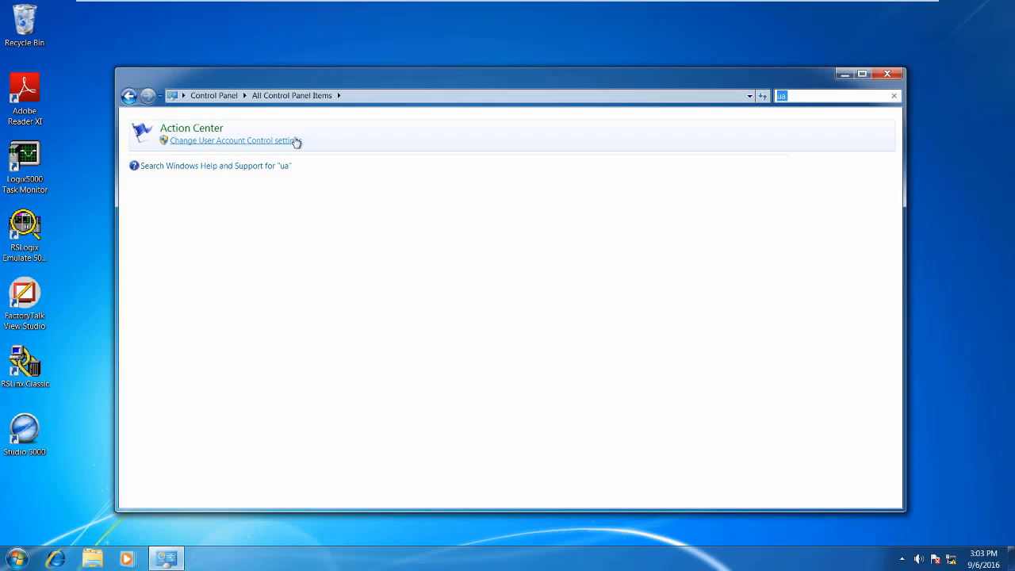
click(236, 142)
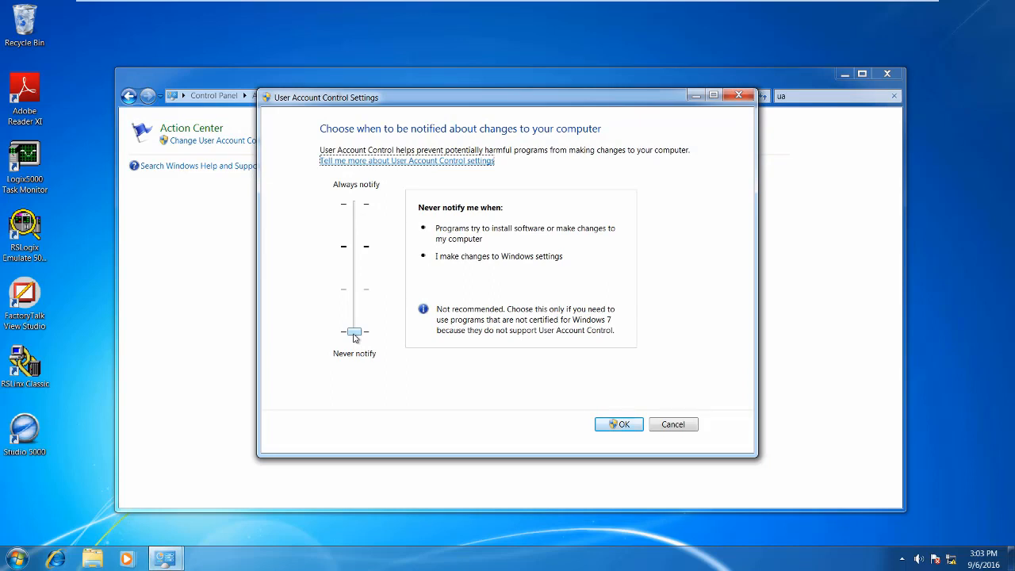
mouse_move(354, 337)
mouse_down()
mouse_move(360, 206)
mouse_move(357, 350)
mouse_move(360, 204)
mouse_move(352, 340)
mouse_up()
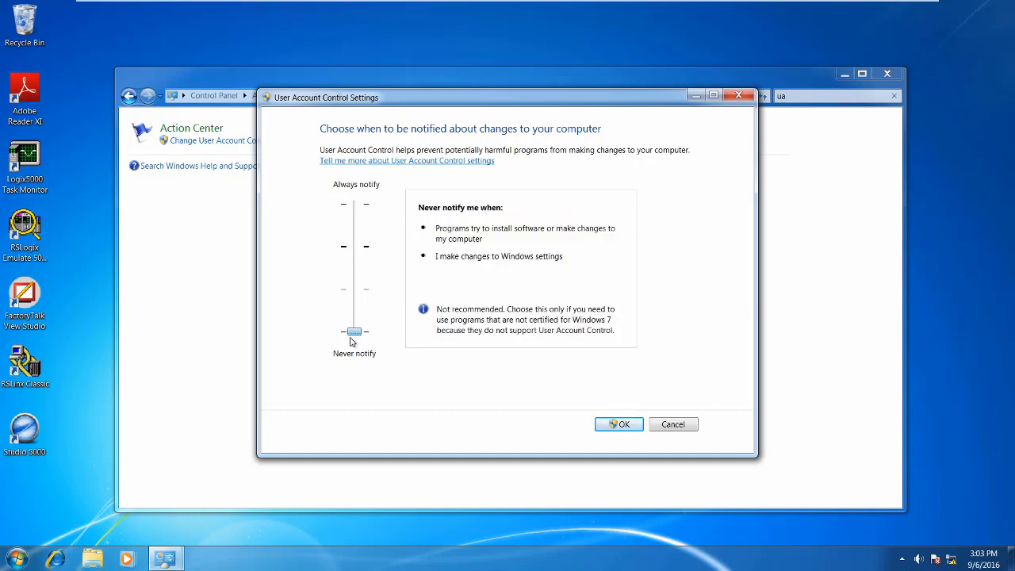
click(373, 216)
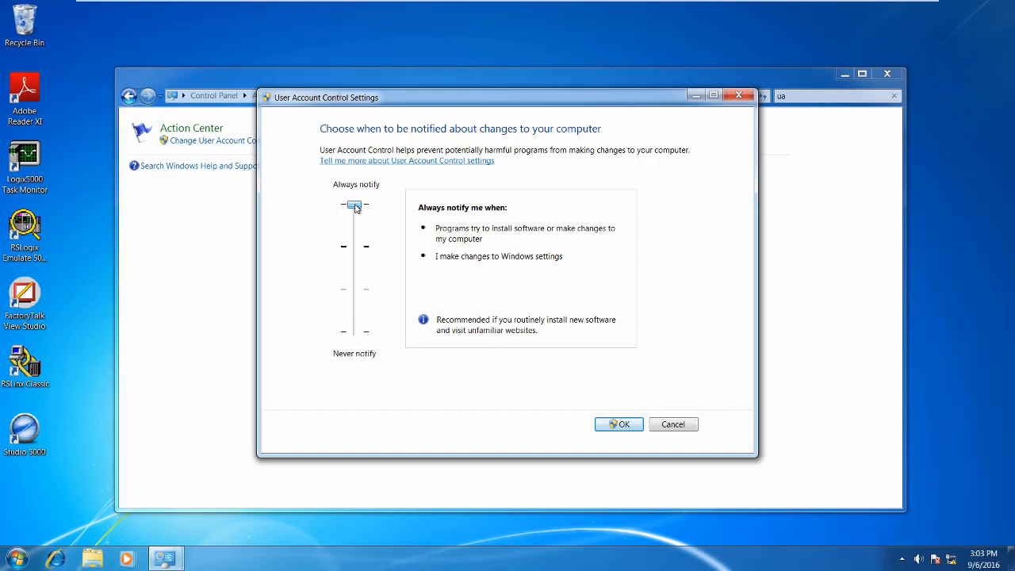
drag(355, 207, 357, 333)
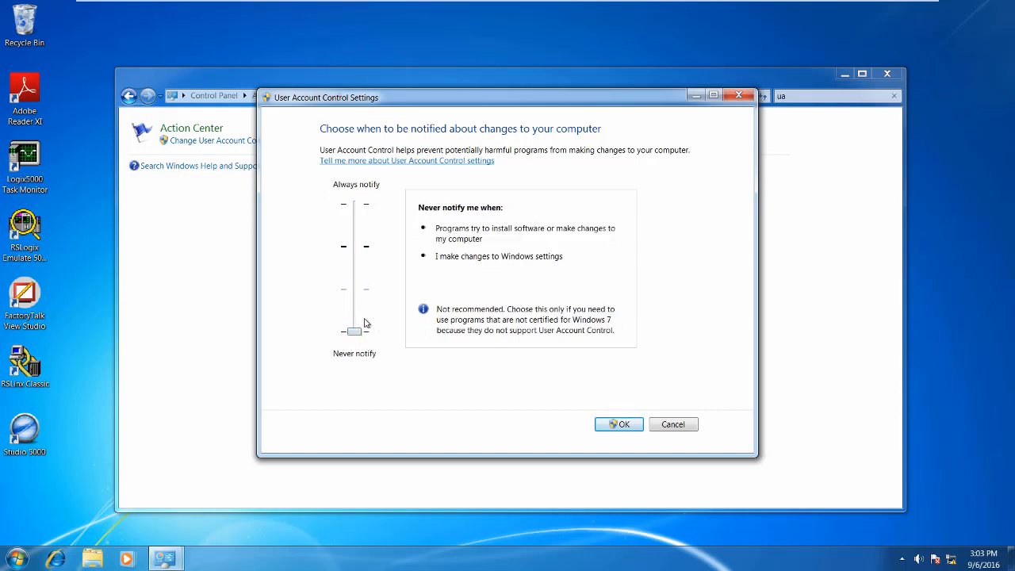
click(623, 424)
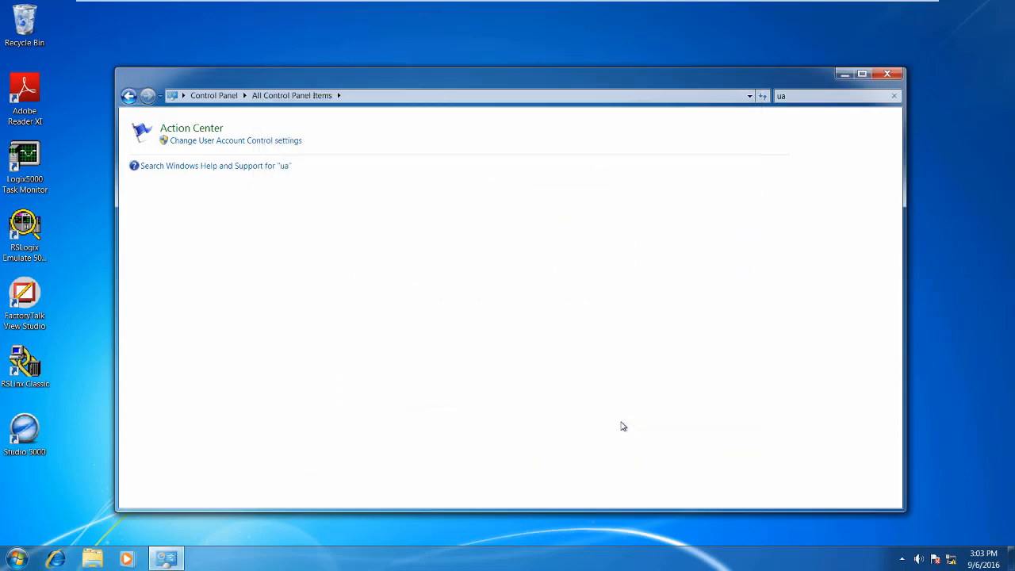
click(893, 95)
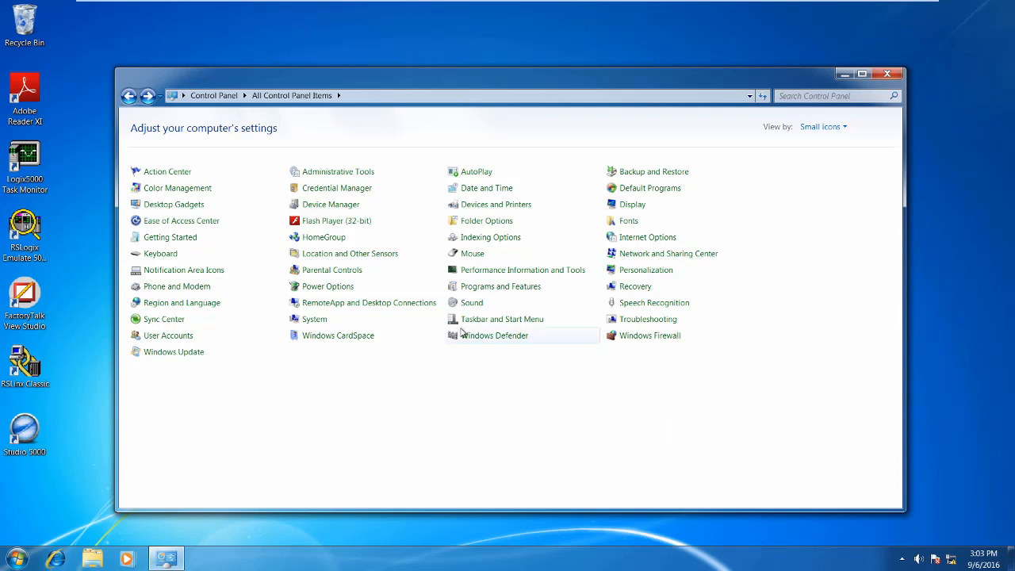
Open the network connections' advanced settings and review the adapter order and the protocol bindings of Activations Network and Programming Network.
click(647, 254)
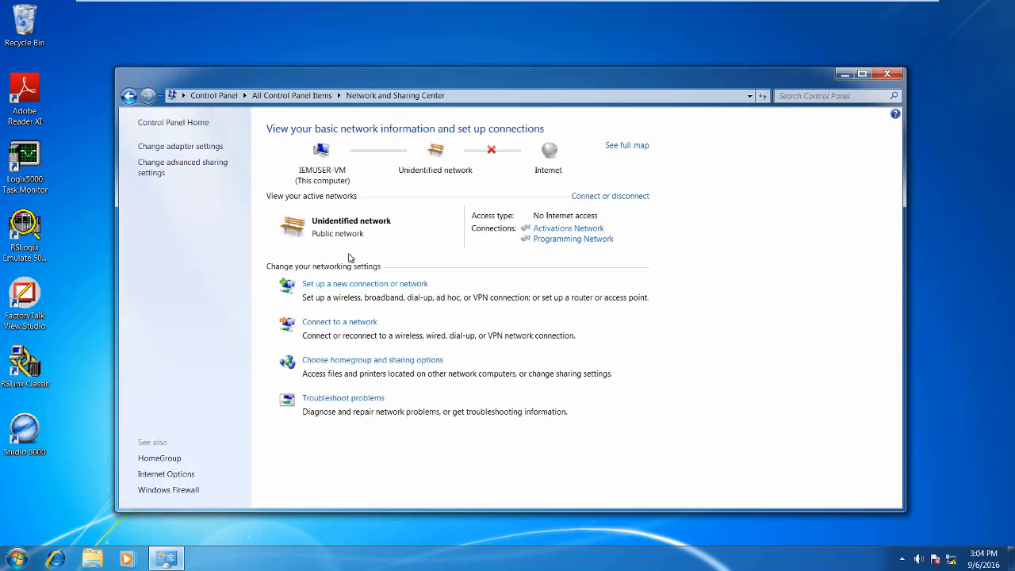
click(181, 148)
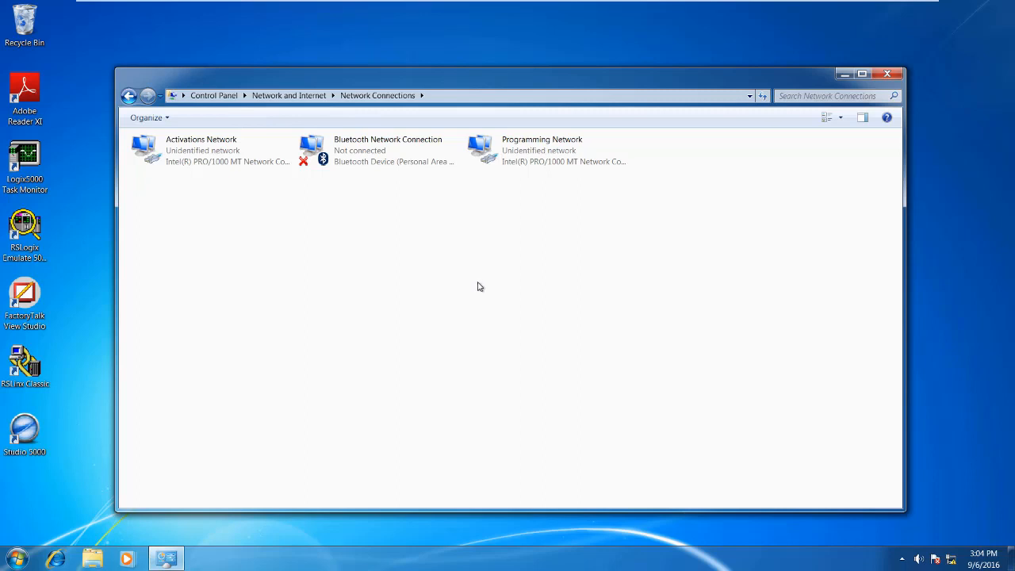
key(alt)
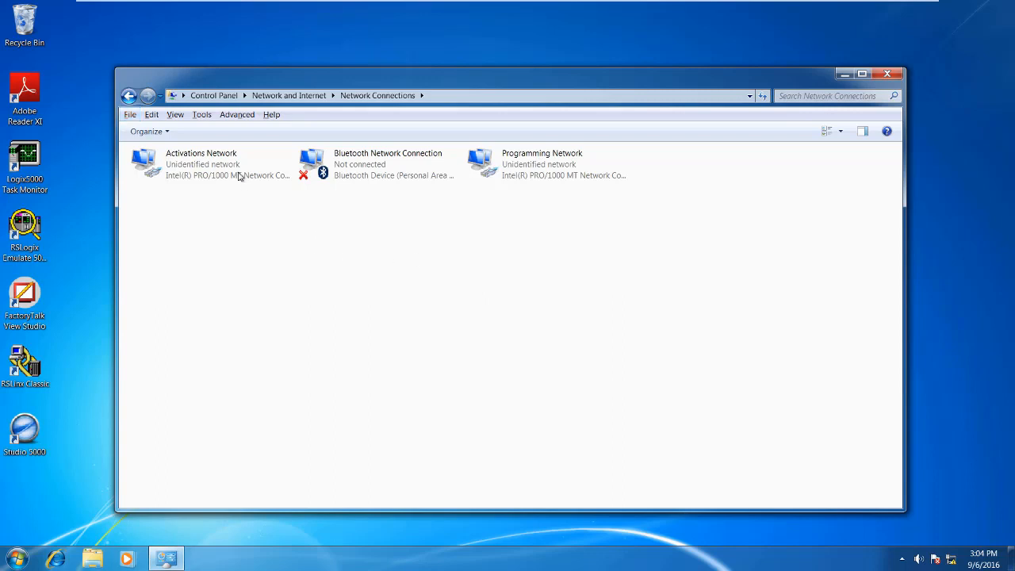
click(236, 115)
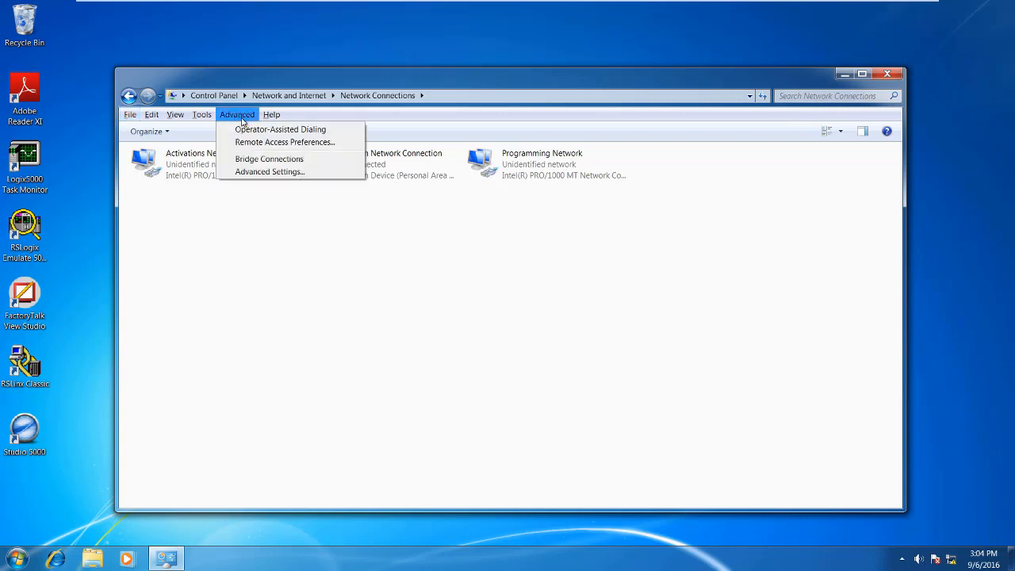
click(274, 171)
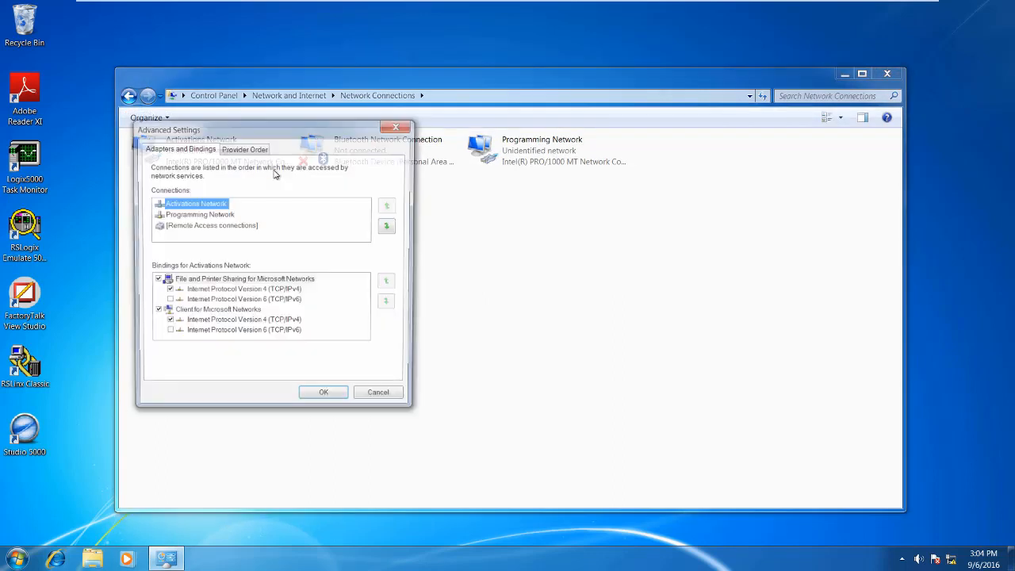
click(157, 215)
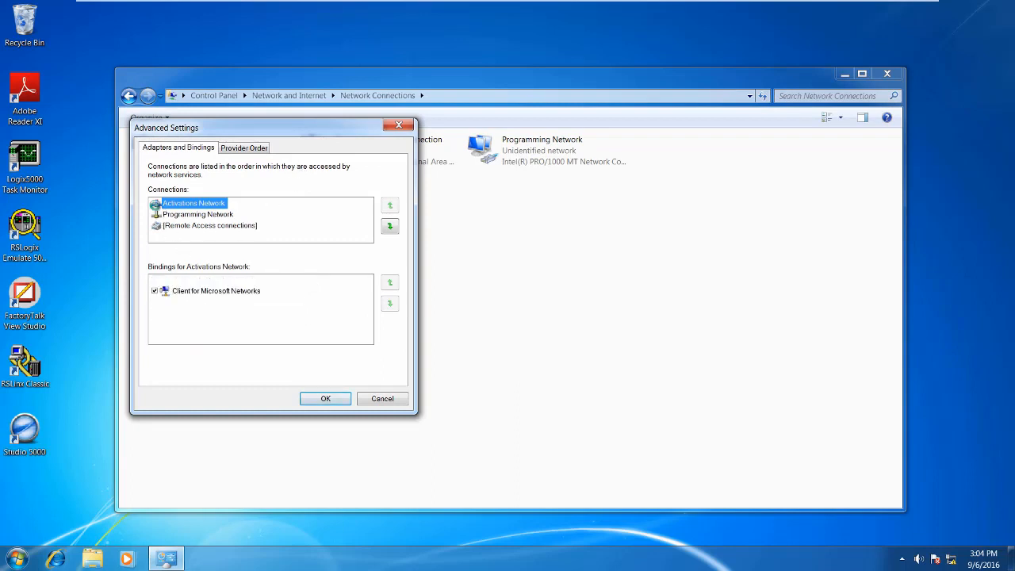
click(174, 204)
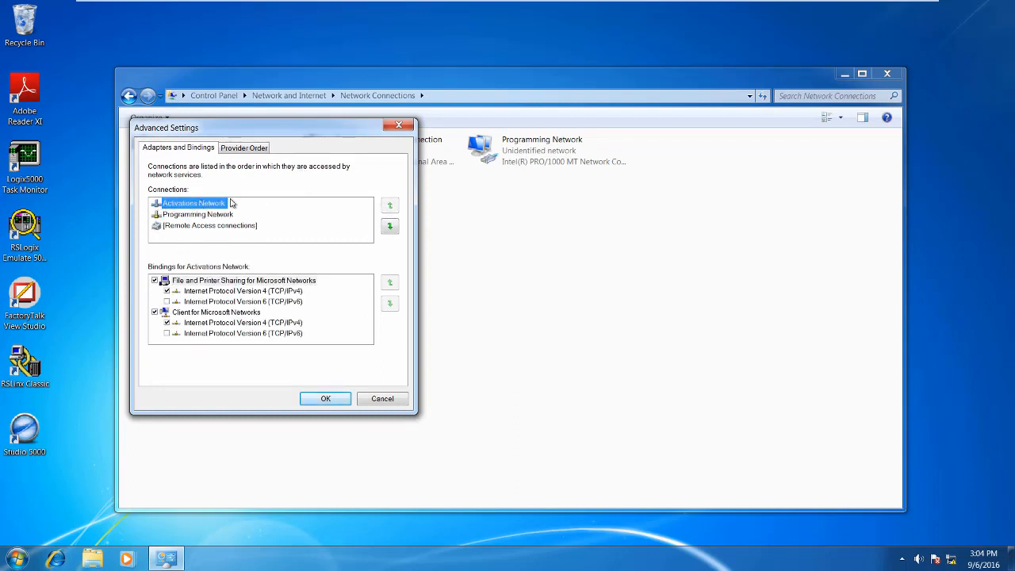
click(157, 215)
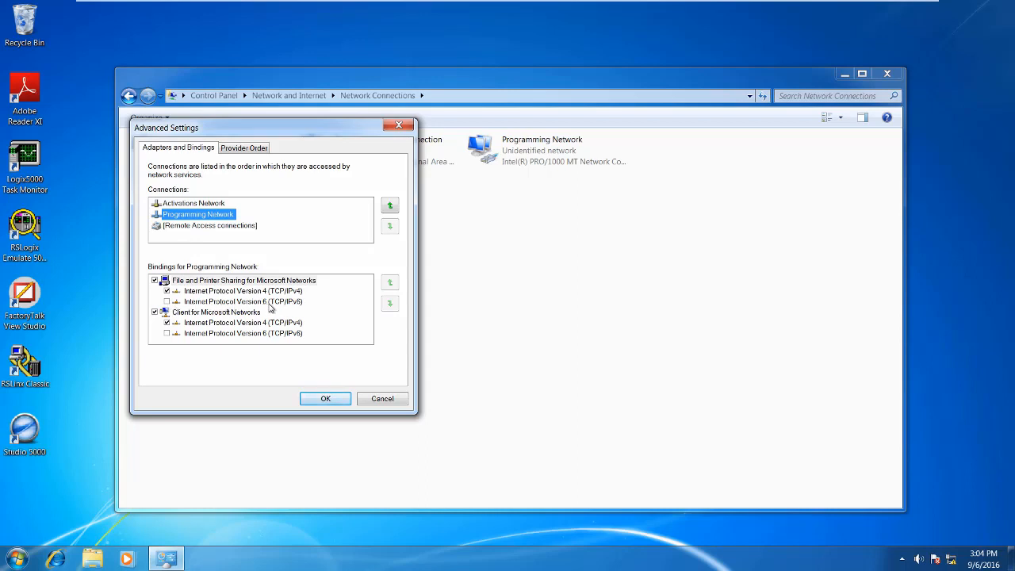
Enable and again disable the Programming Network's TCP/IPv6 bindings for file and printer sharing and Client for Microsoft Networks, and accept the advanced settings.
click(167, 301)
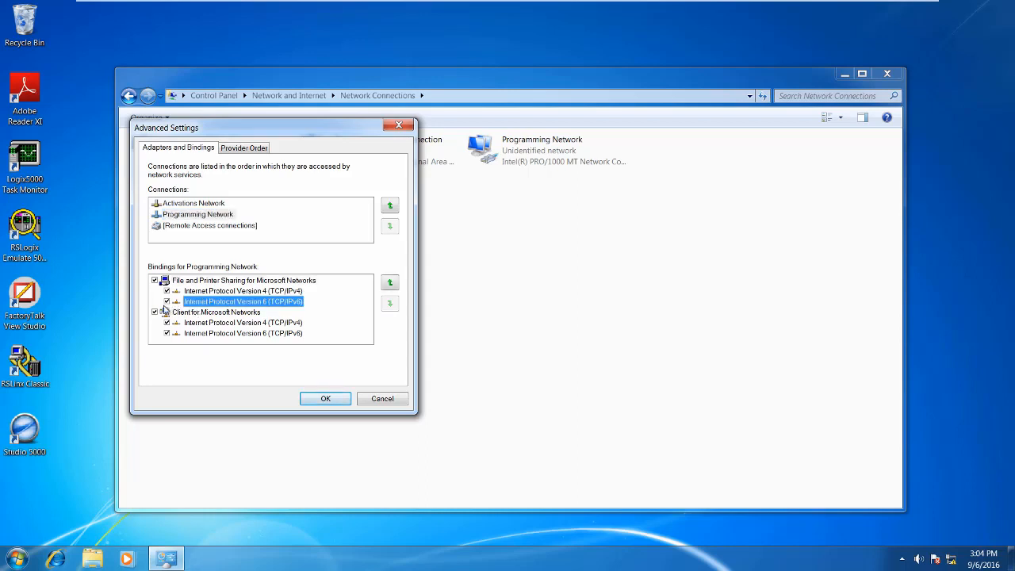
click(167, 333)
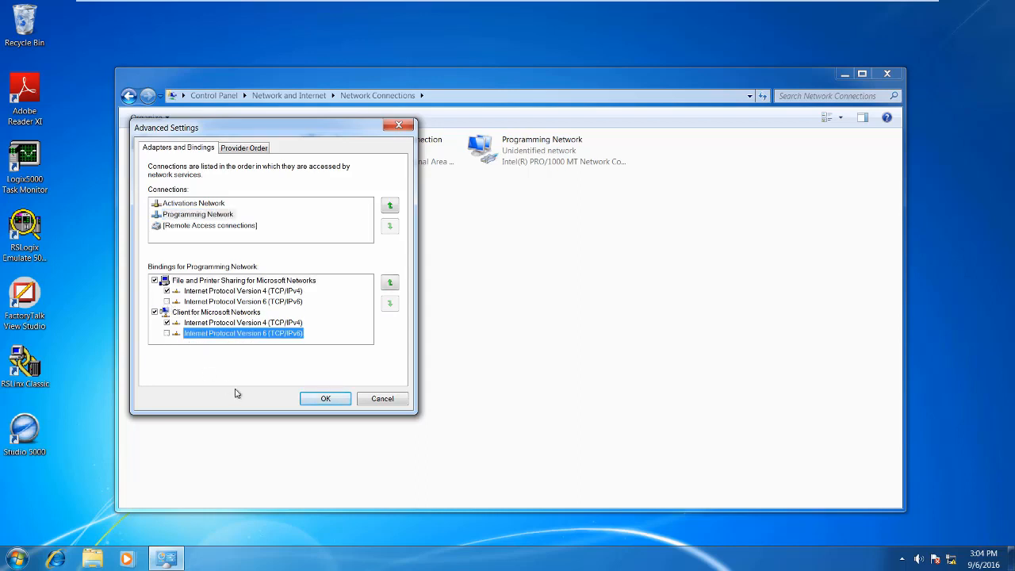
click(325, 399)
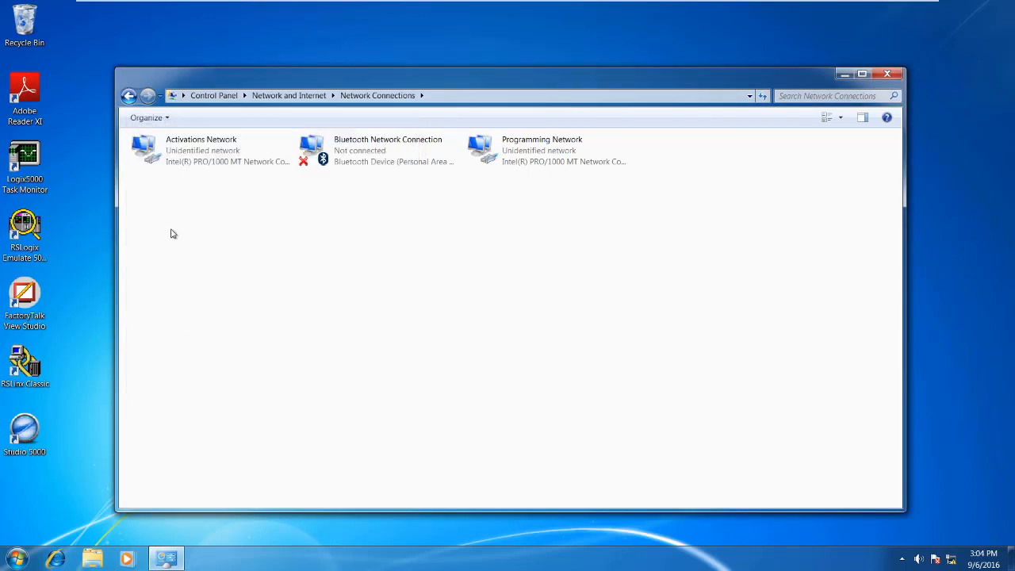
Disable Internet Protocol Version 6 (TCP/IPv6) in the Programming Network adapter's properties and save the change.
click(488, 150)
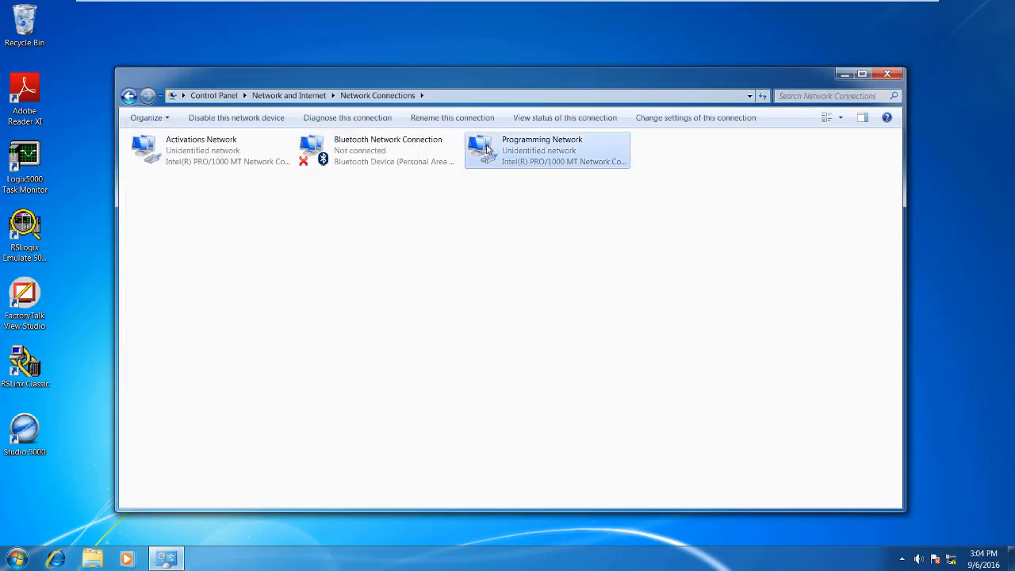
right_click(488, 150)
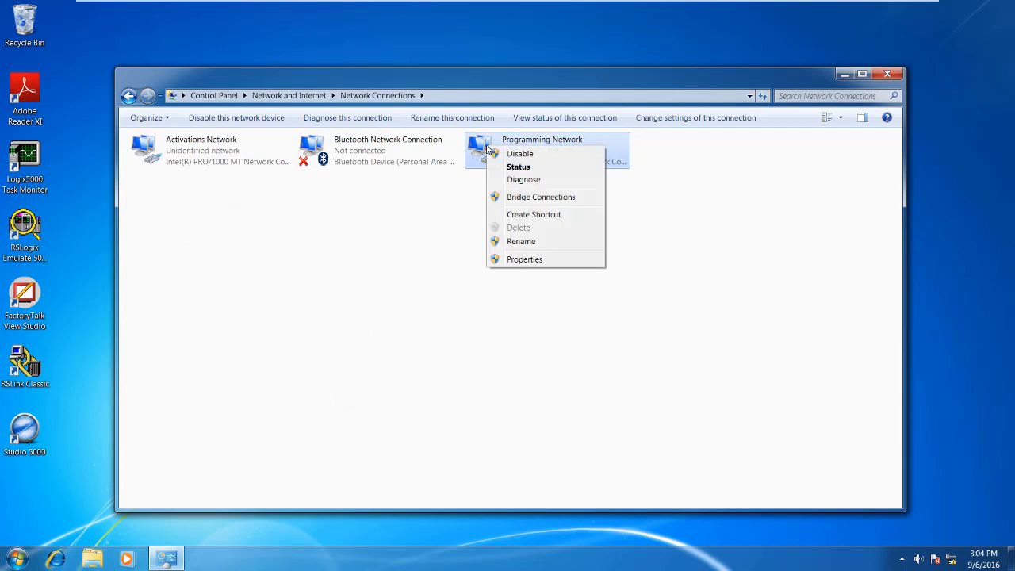
click(525, 260)
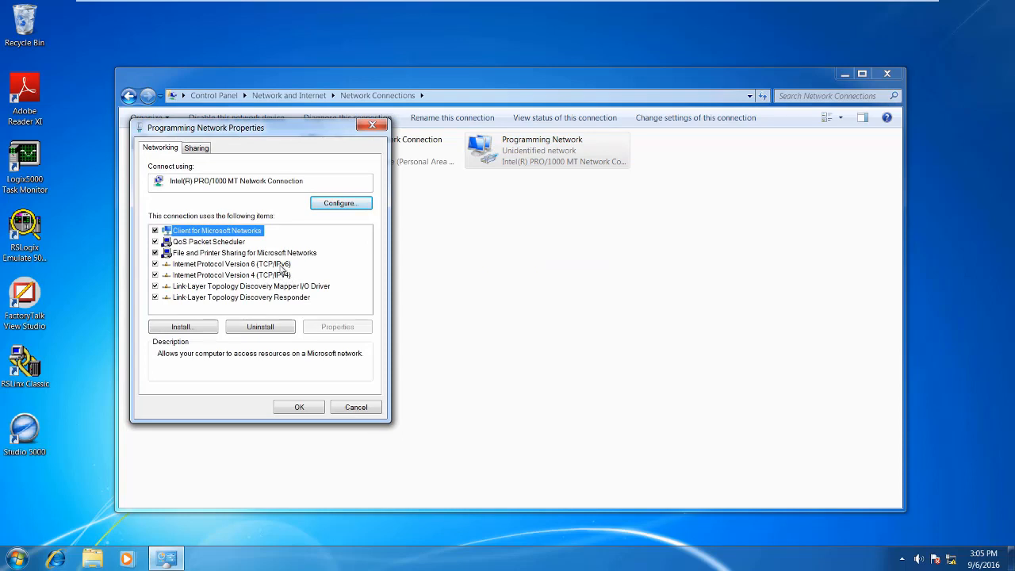
click(155, 263)
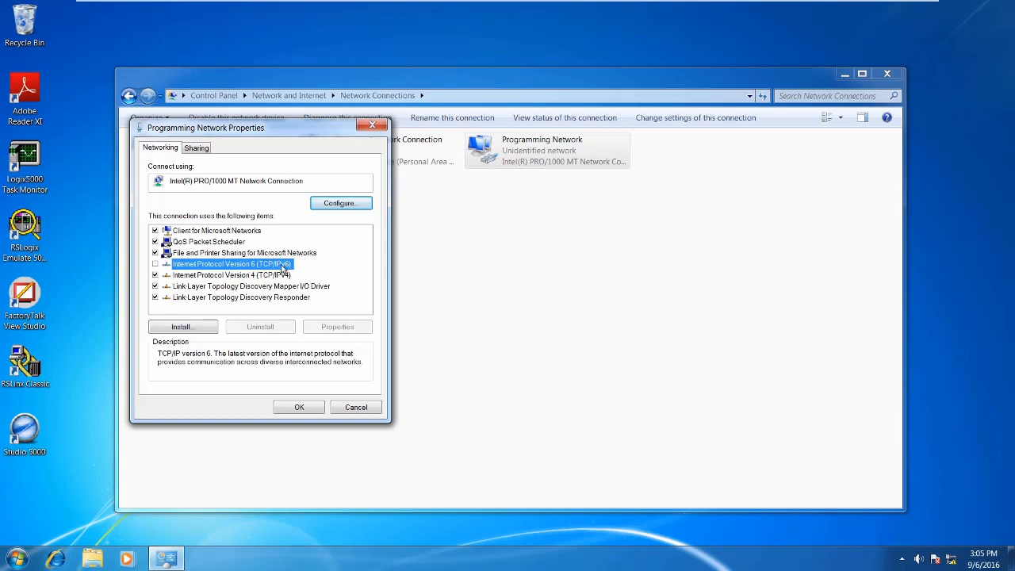
click(298, 409)
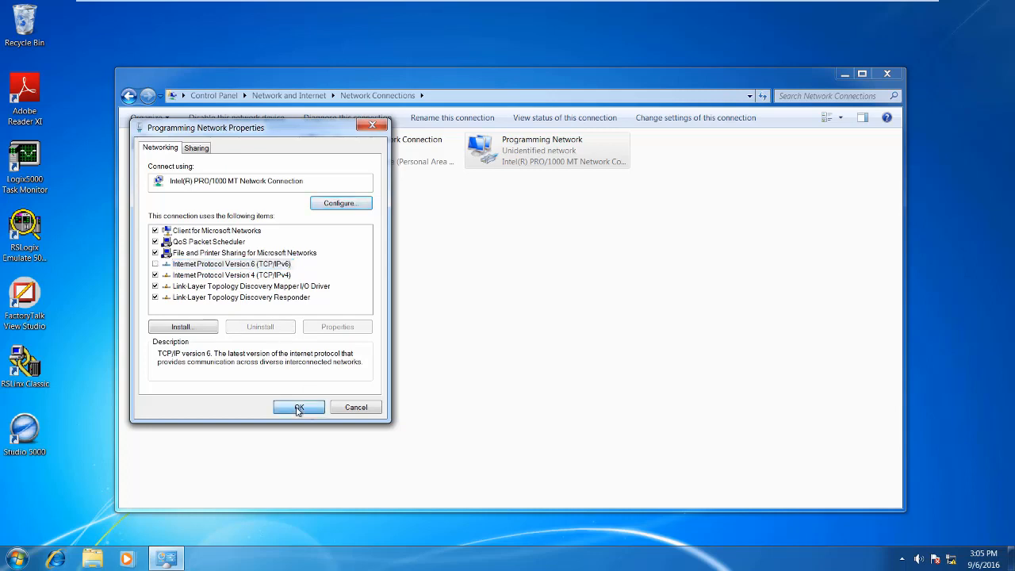
Disable Internet Protocol Version 6 (TCP/IPv6) in the Activations Network adapter's properties, save the change and deselect the adapter.
right_click(148, 153)
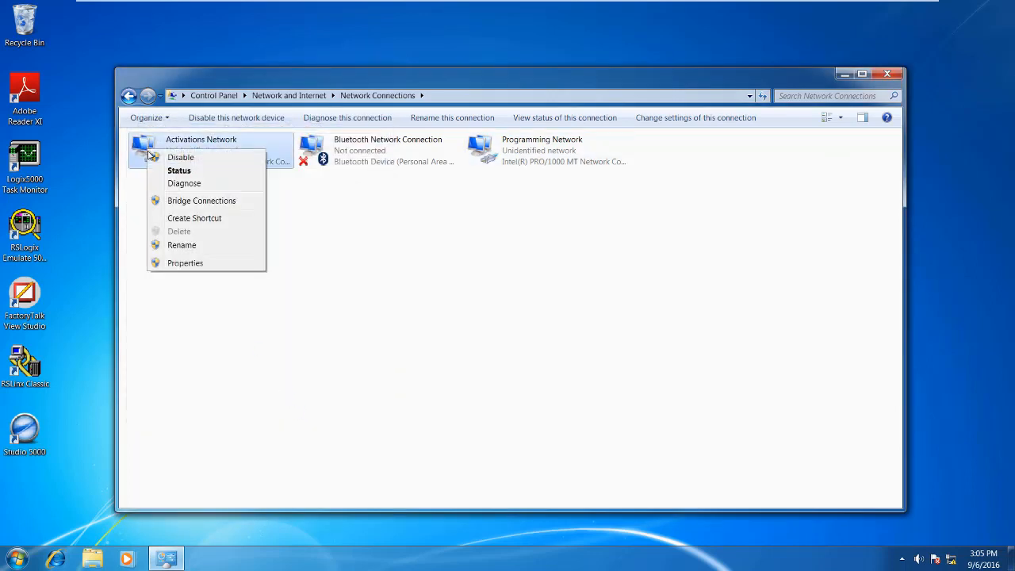
click(187, 264)
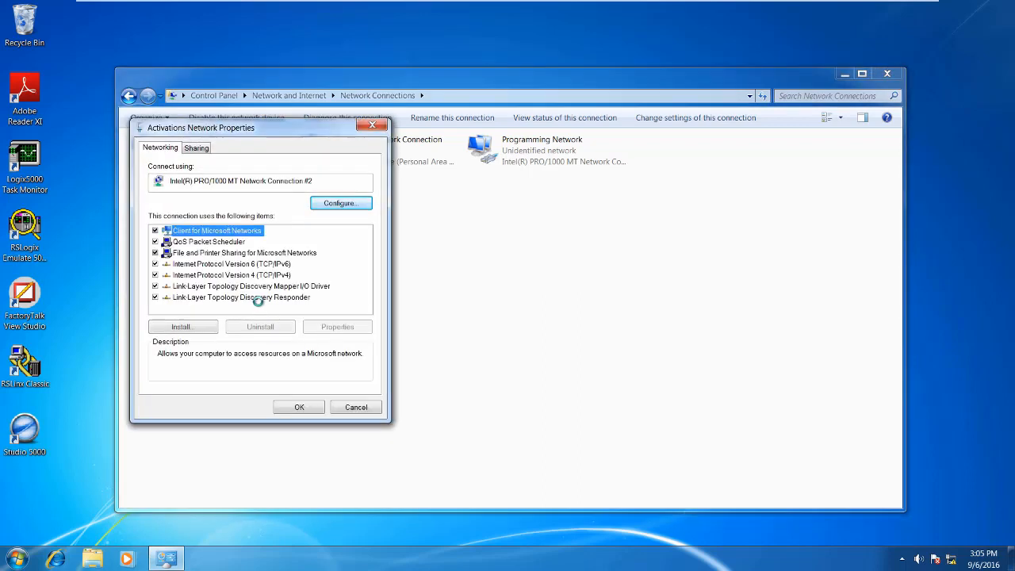
click(155, 264)
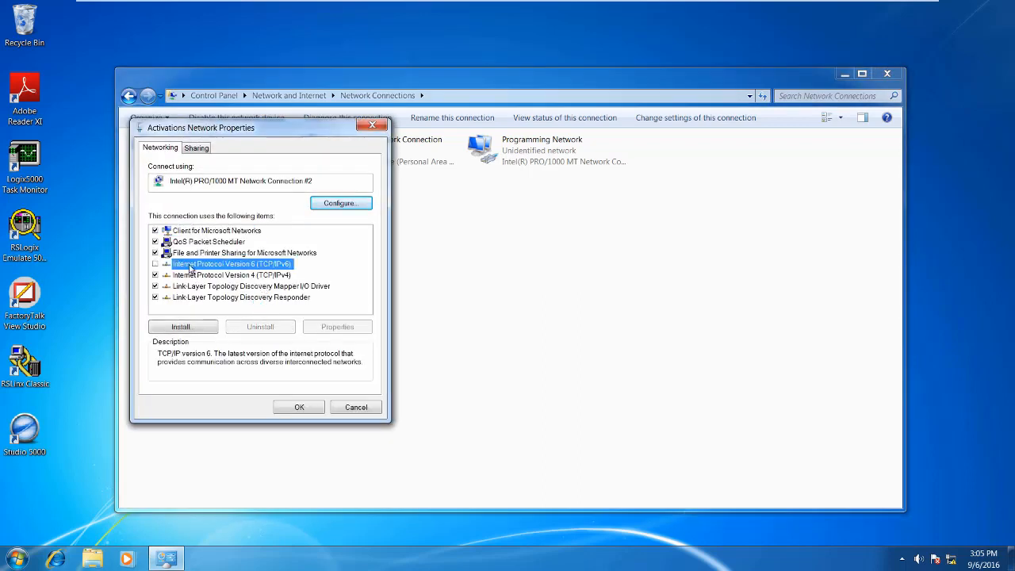
click(300, 406)
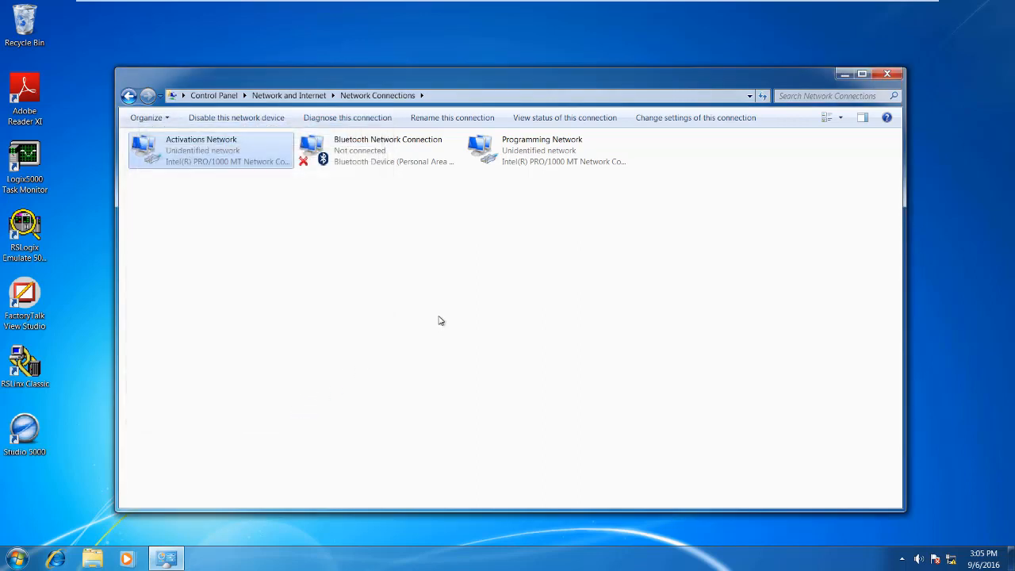
click(432, 317)
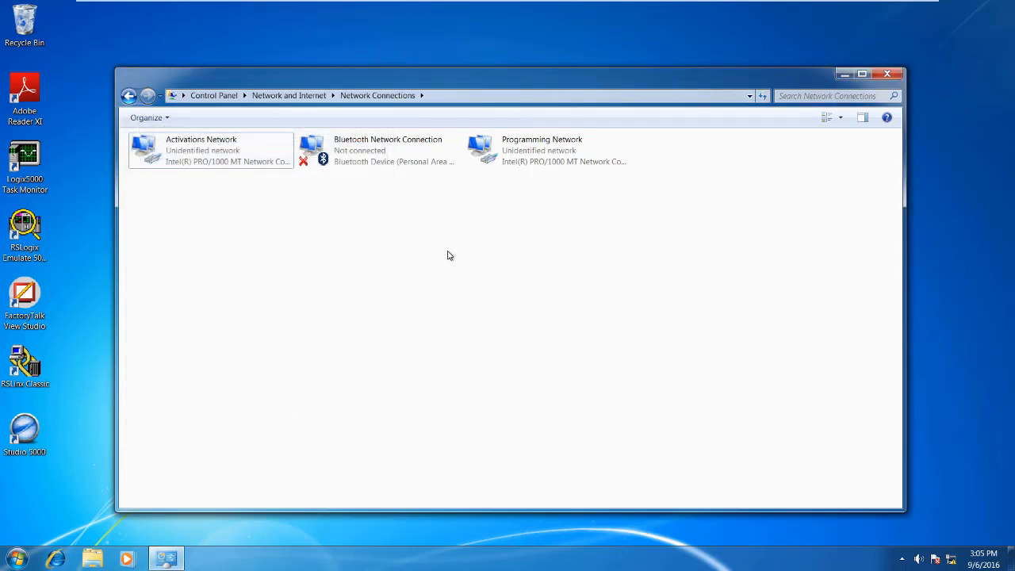